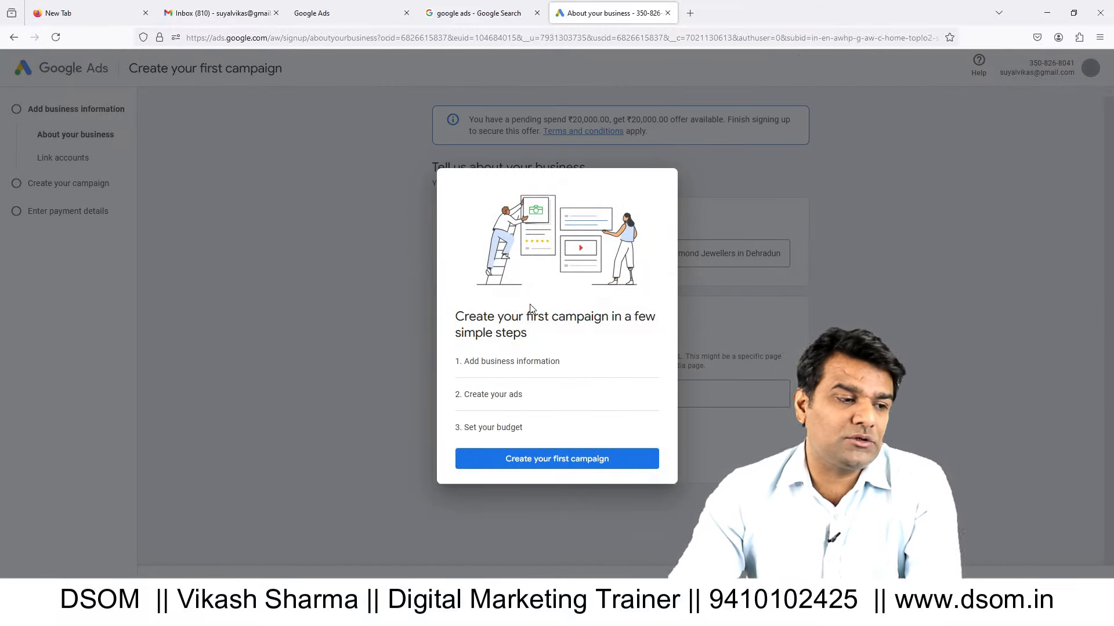
Step: Start creating the first campaign and choose going to the website as what people do after clicking the ad
click(557, 459)
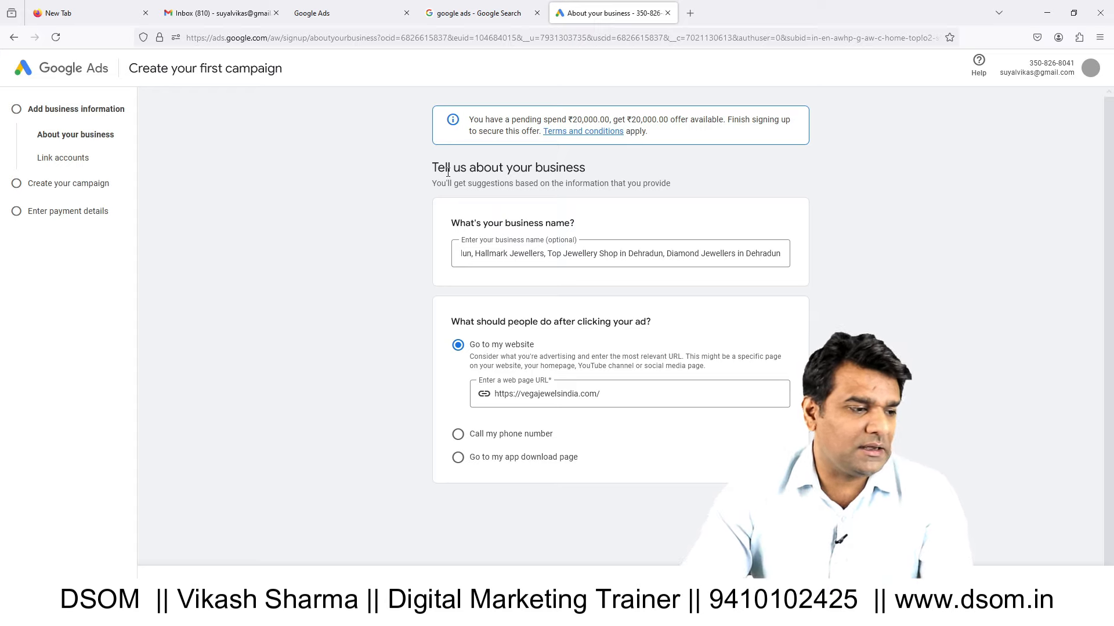
scroll(522, 378, down, 2)
scroll(519, 500, up, 1)
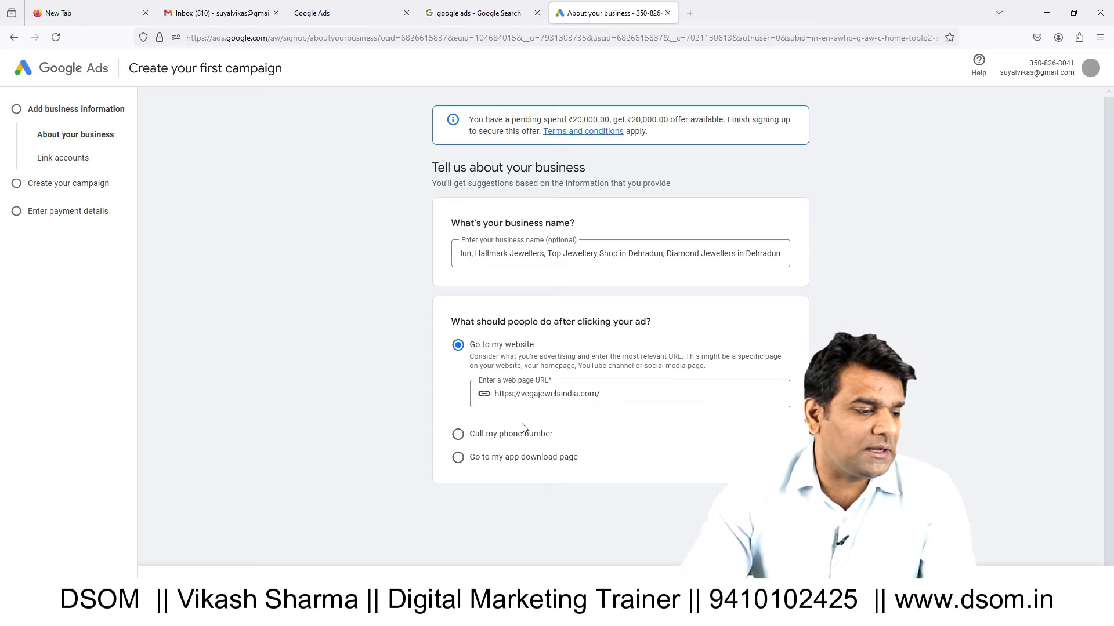
click(494, 460)
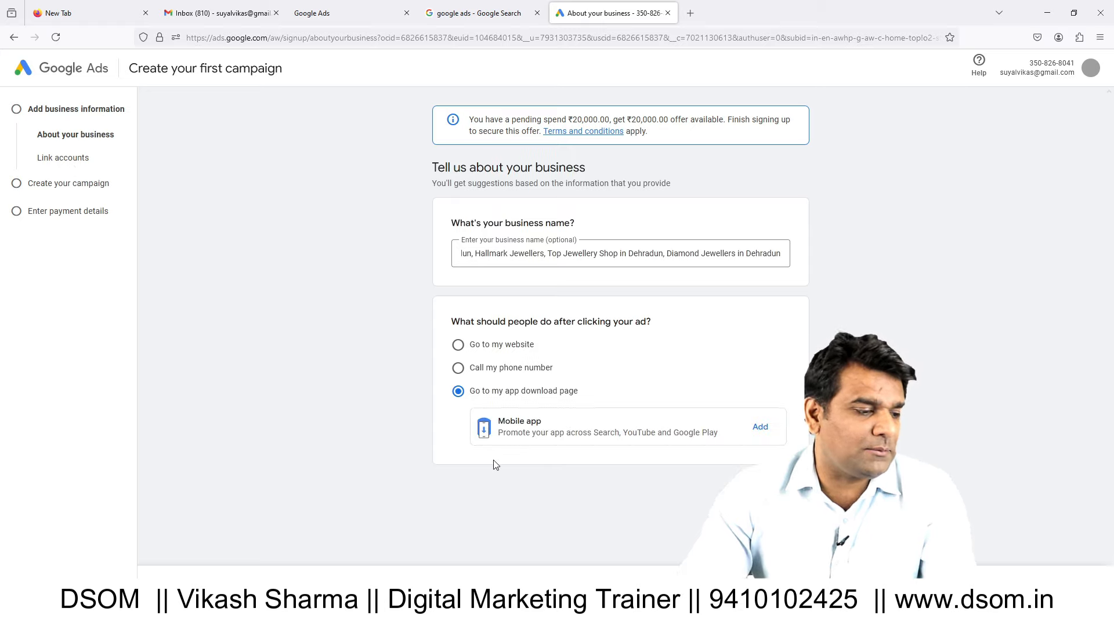
click(472, 345)
Step: Replace the web page URL with dsom.in and submit the business information
triple_click(636, 396)
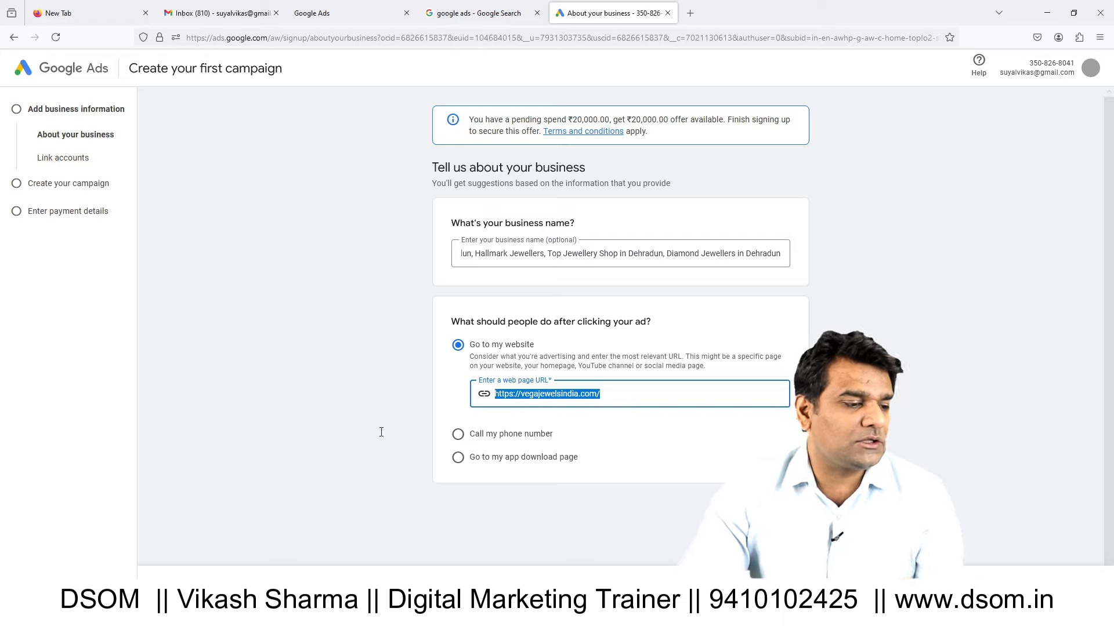
text(dso)
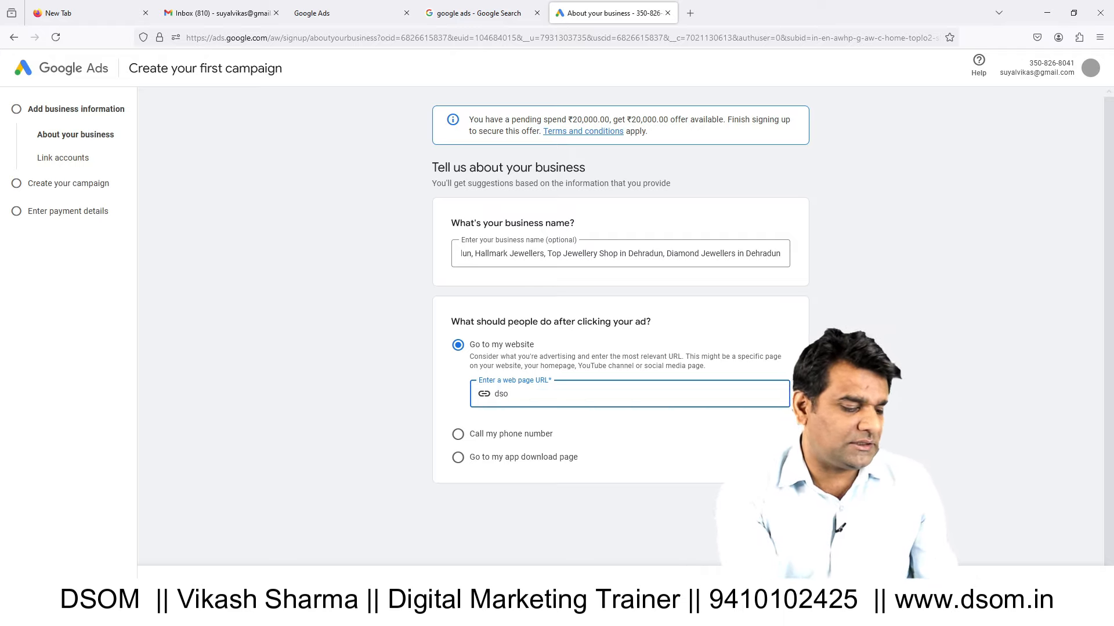
text(.in)
key(BackSpace)
key(BackSpace)
key(BackSpace)
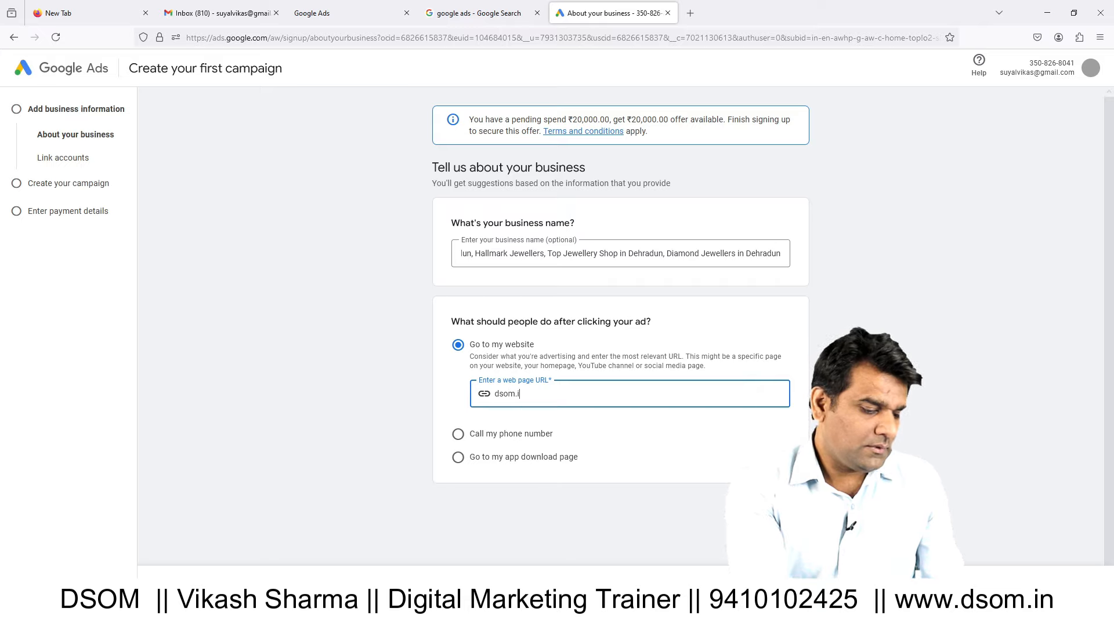
key(Return)
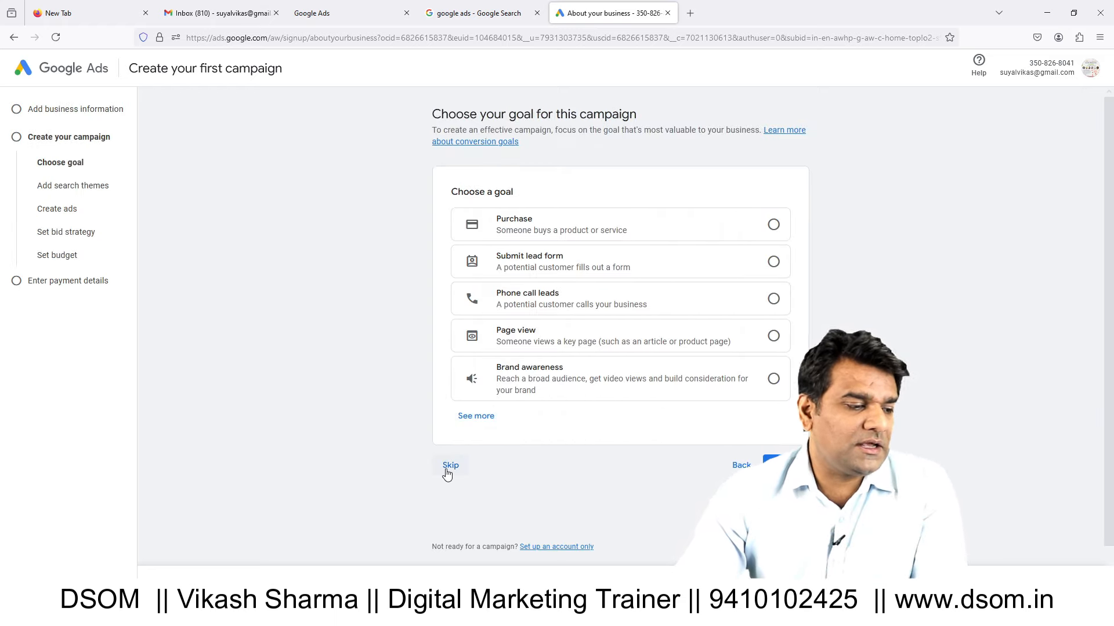
Step: Skip campaign creation and accept India, (GMT+05:30) India Time and Indian Rupee as the account settings
click(450, 465)
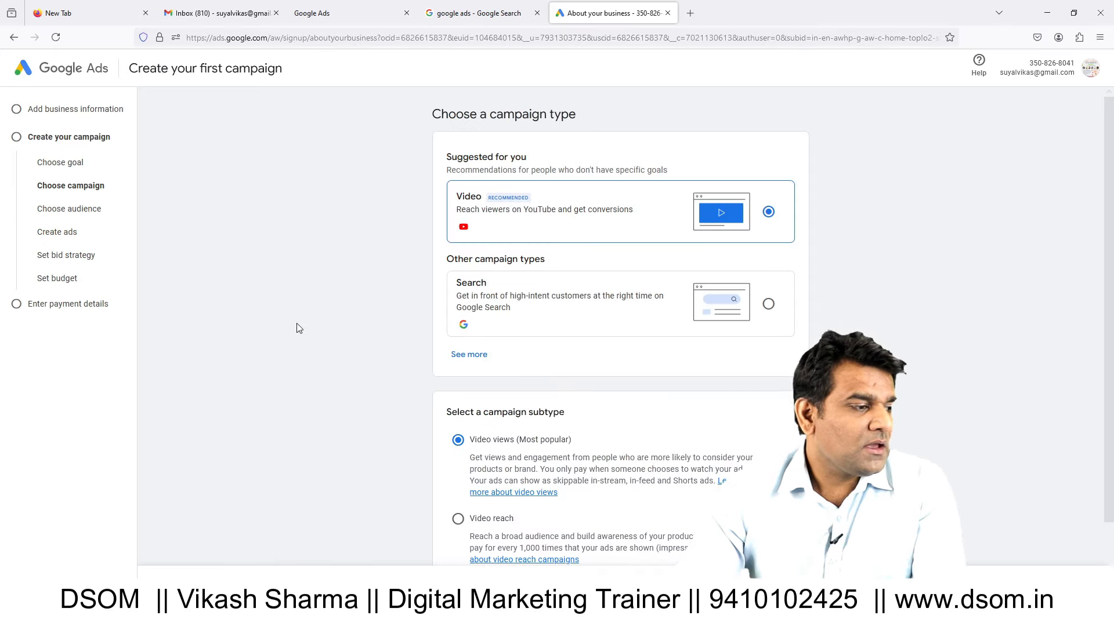
scroll(512, 285, down, 2)
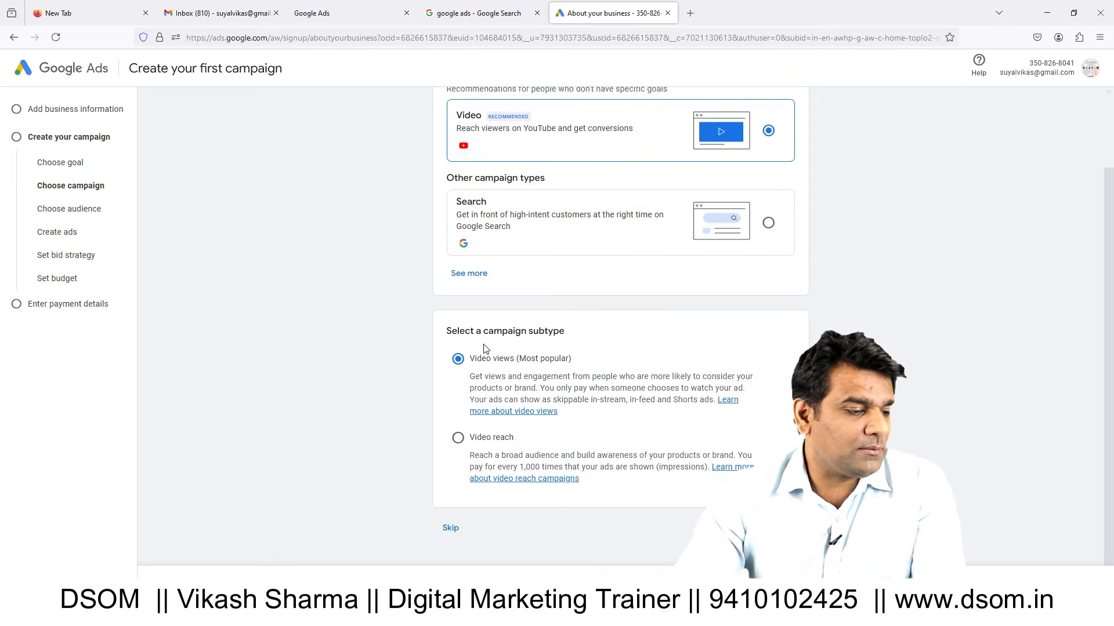
click(451, 528)
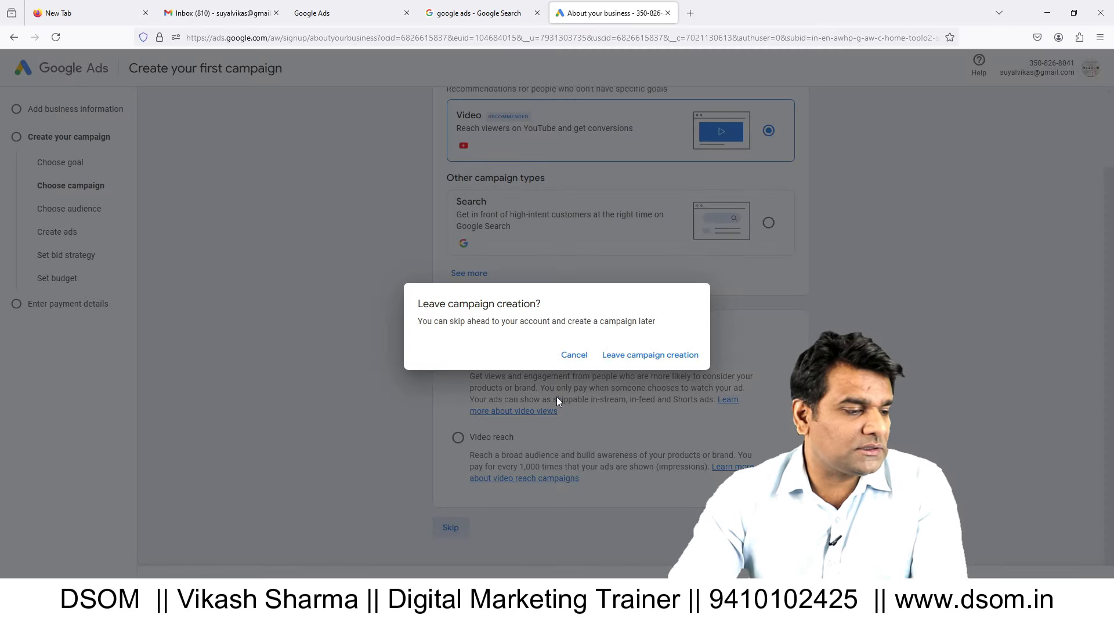
click(671, 361)
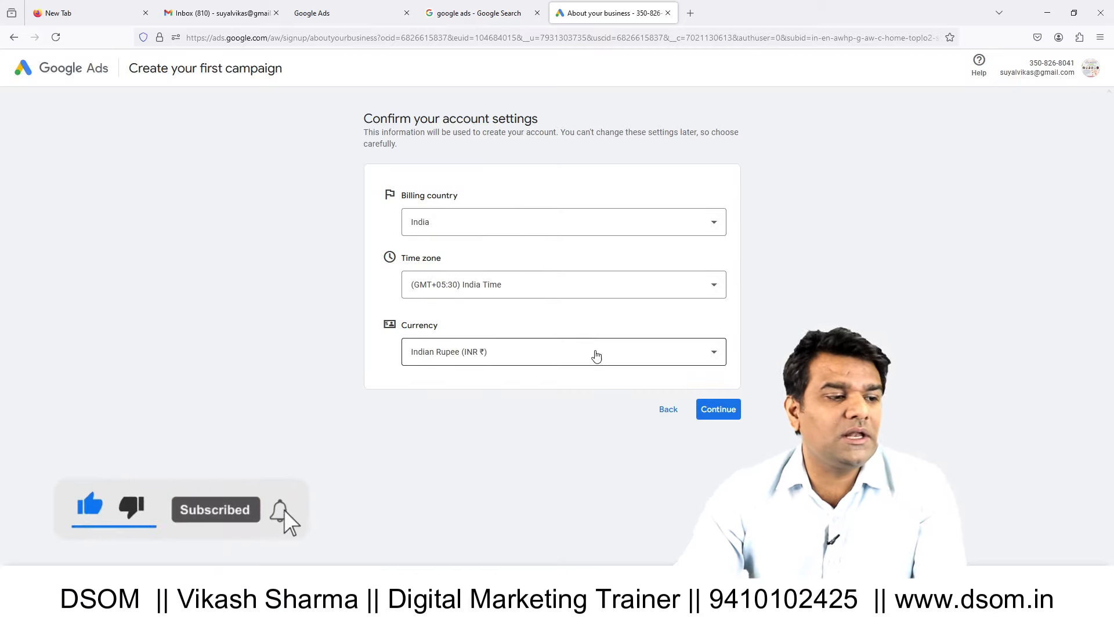
click(732, 416)
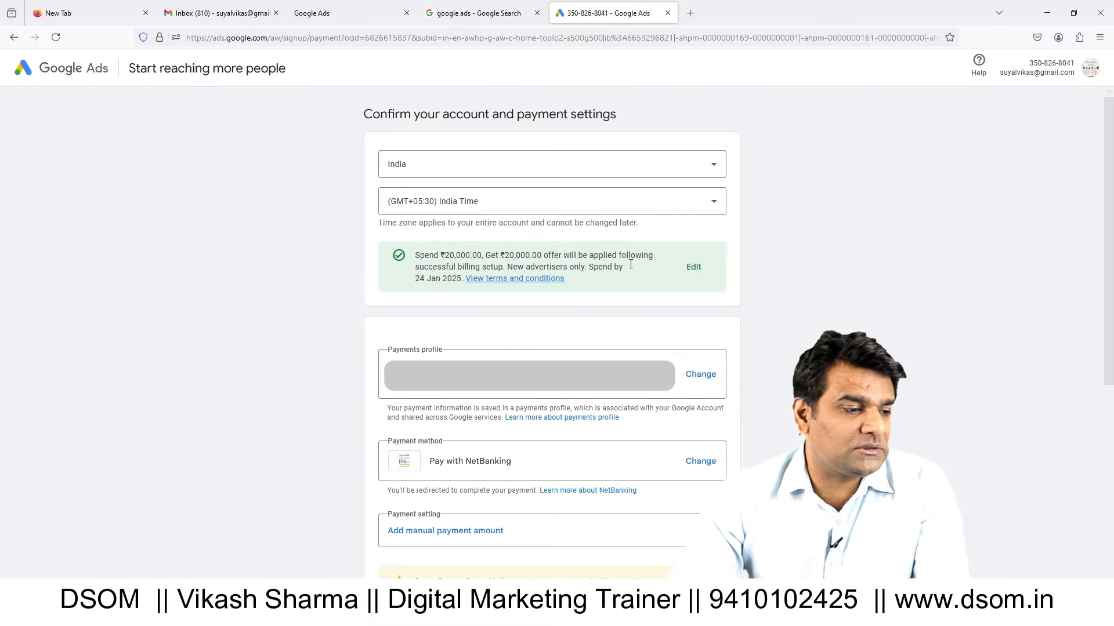
Step: Review the account and payment settings and keep Pay with NetBanking as the payment method
scroll(489, 340, down, 6)
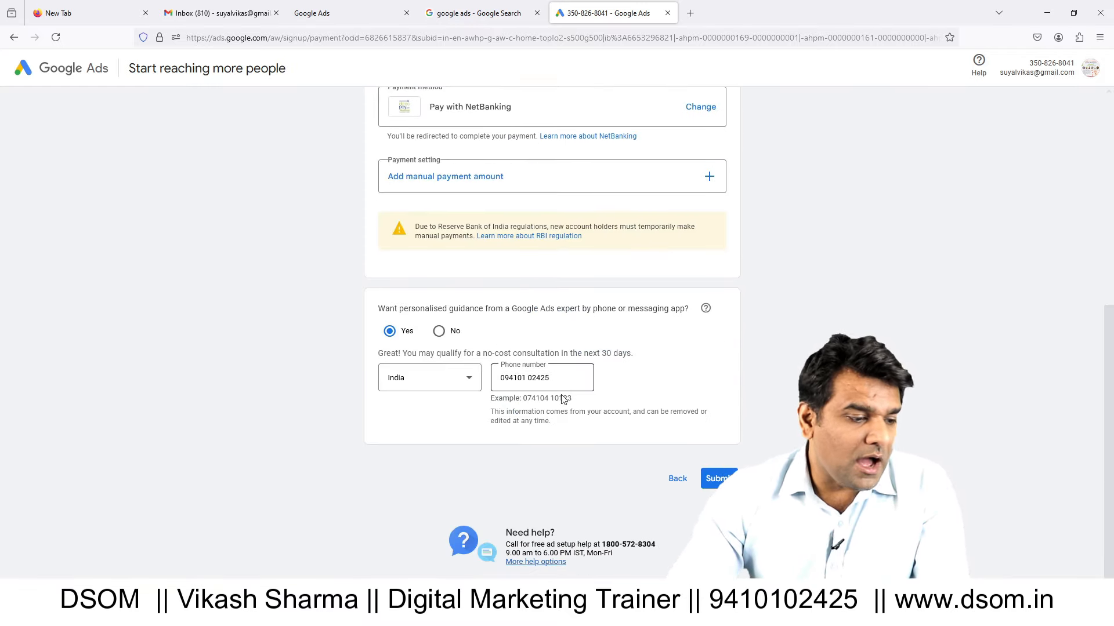
scroll(543, 391, up, 6)
scroll(536, 394, down, 6)
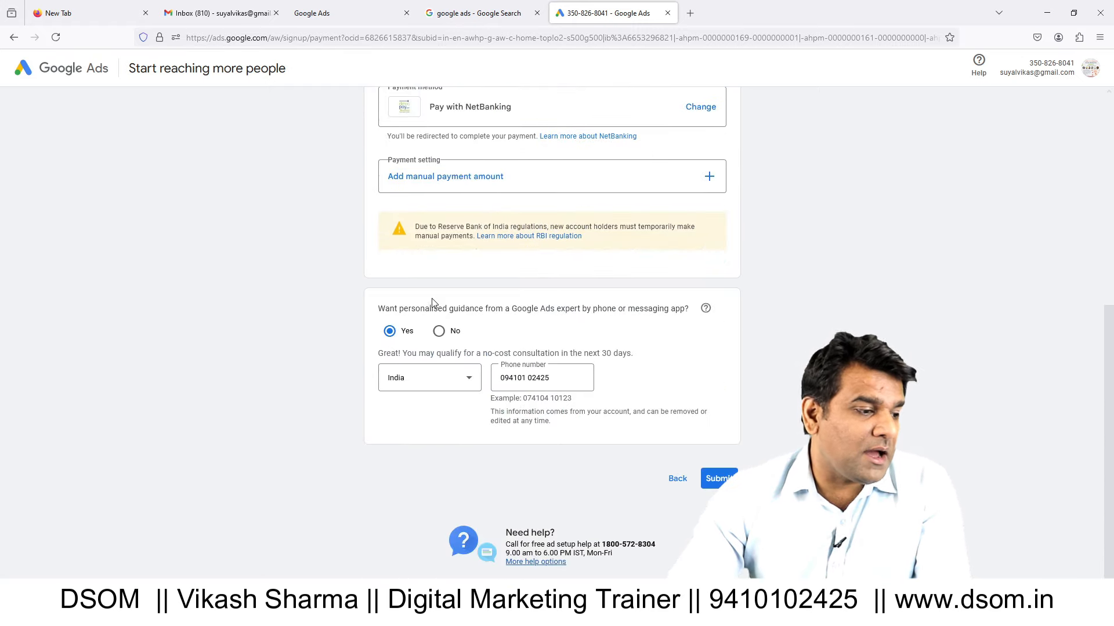
scroll(620, 302, up, 6)
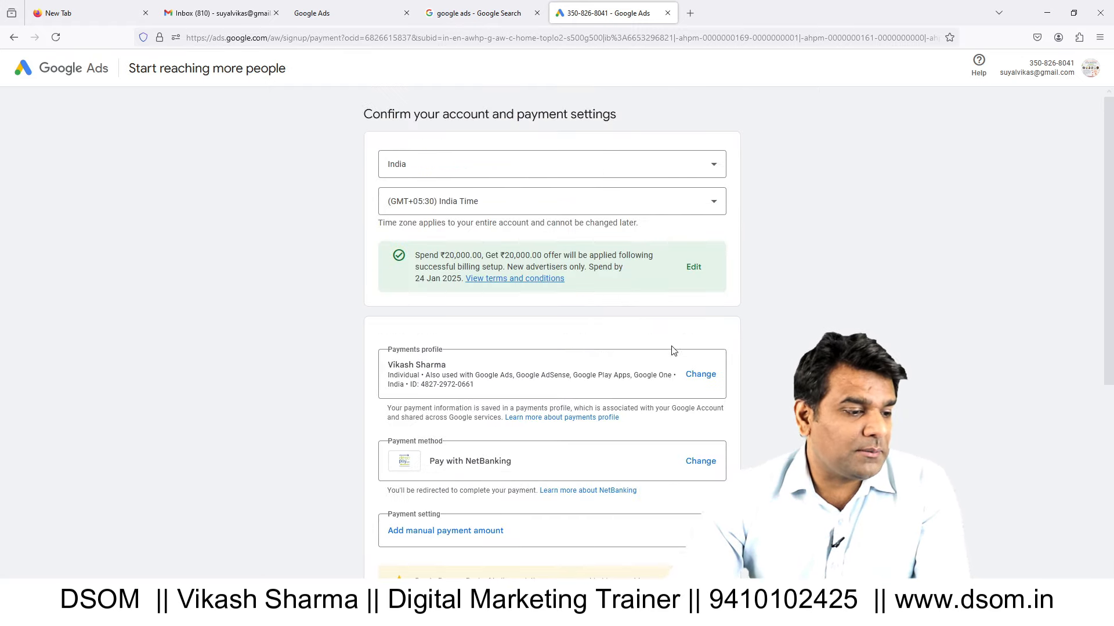
scroll(583, 281, down, 6)
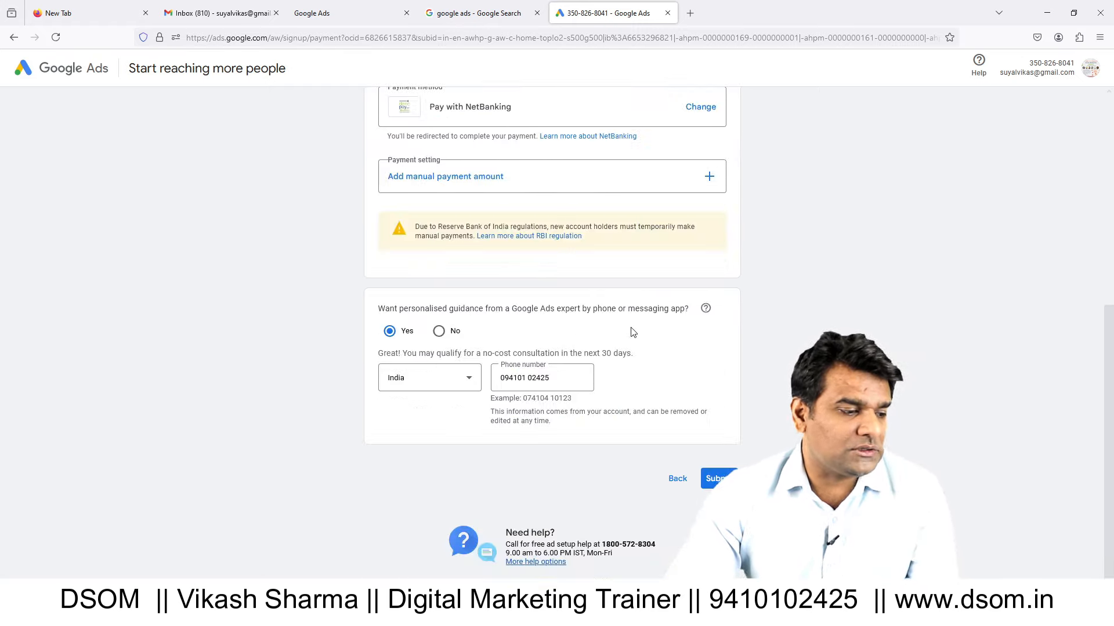
scroll(612, 249, up, 6)
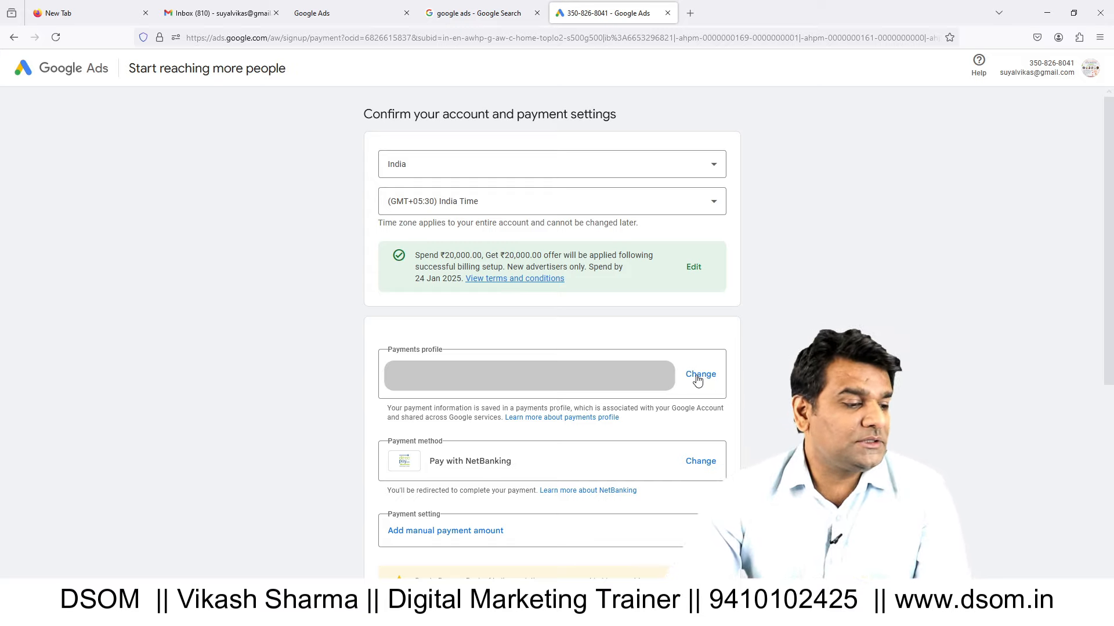
click(702, 463)
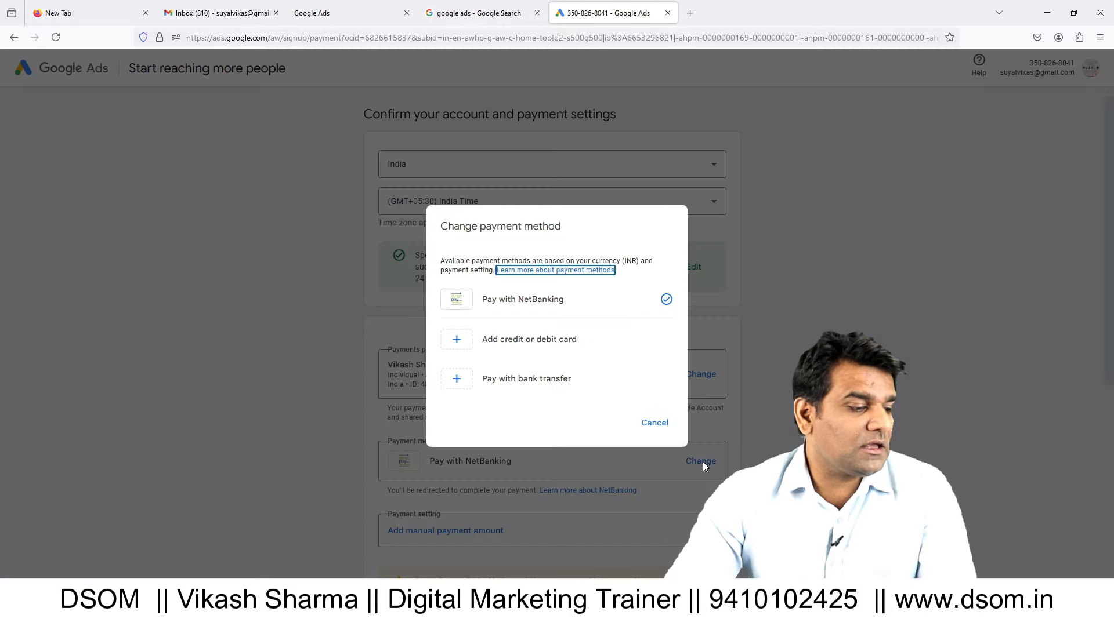
click(508, 313)
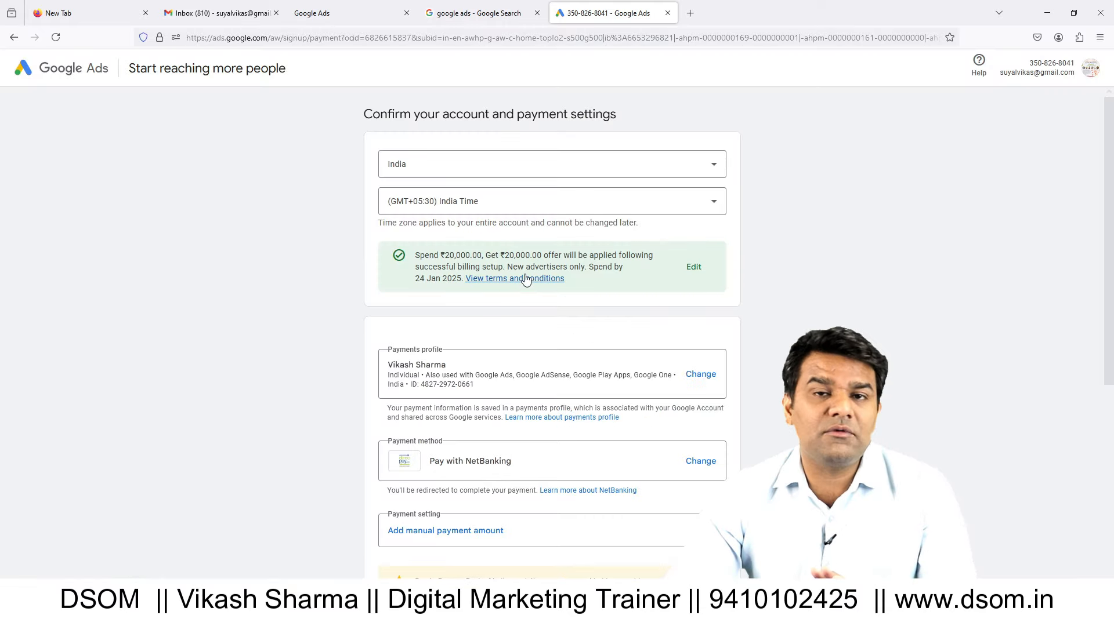
Step: Add a manual payment amount of ₹500 to the payment settings
scroll(526, 278, down, 5)
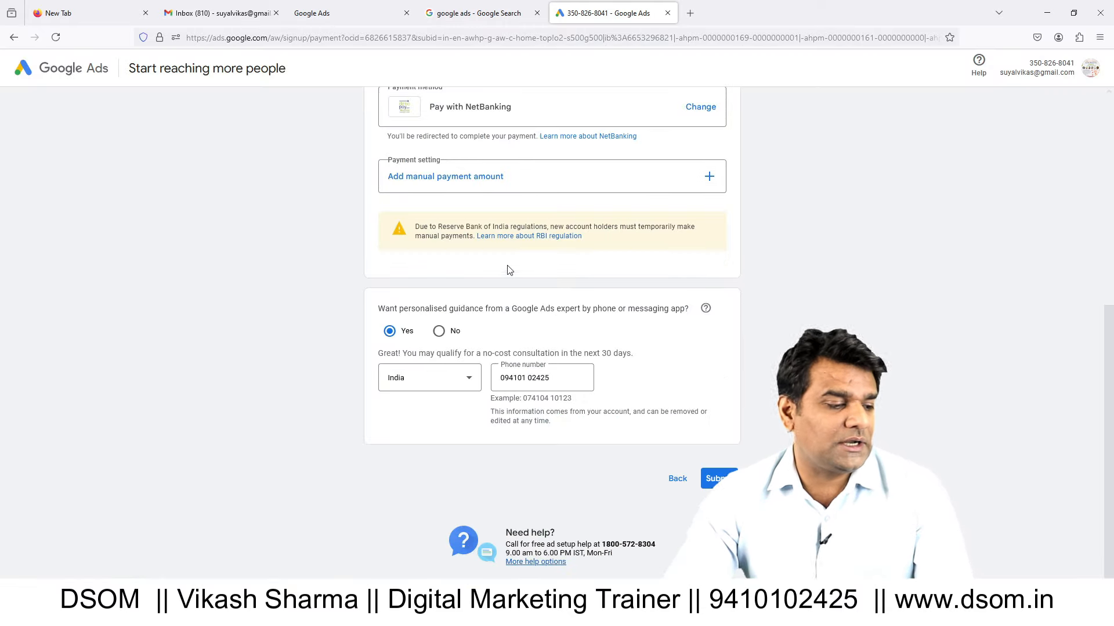
click(429, 177)
click(504, 348)
text(5)
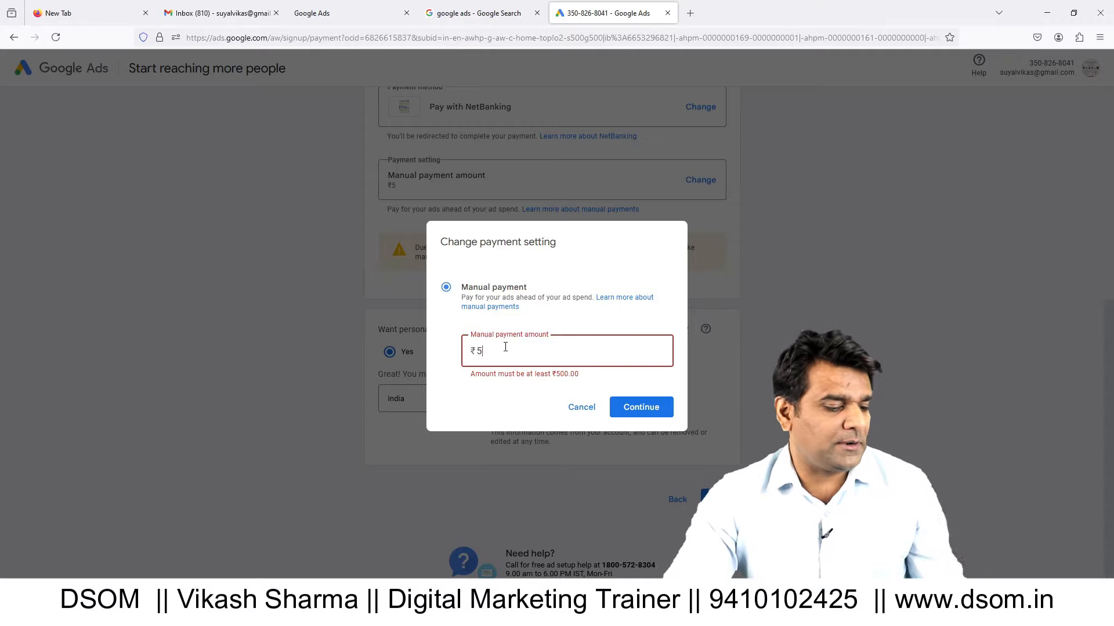
text(00)
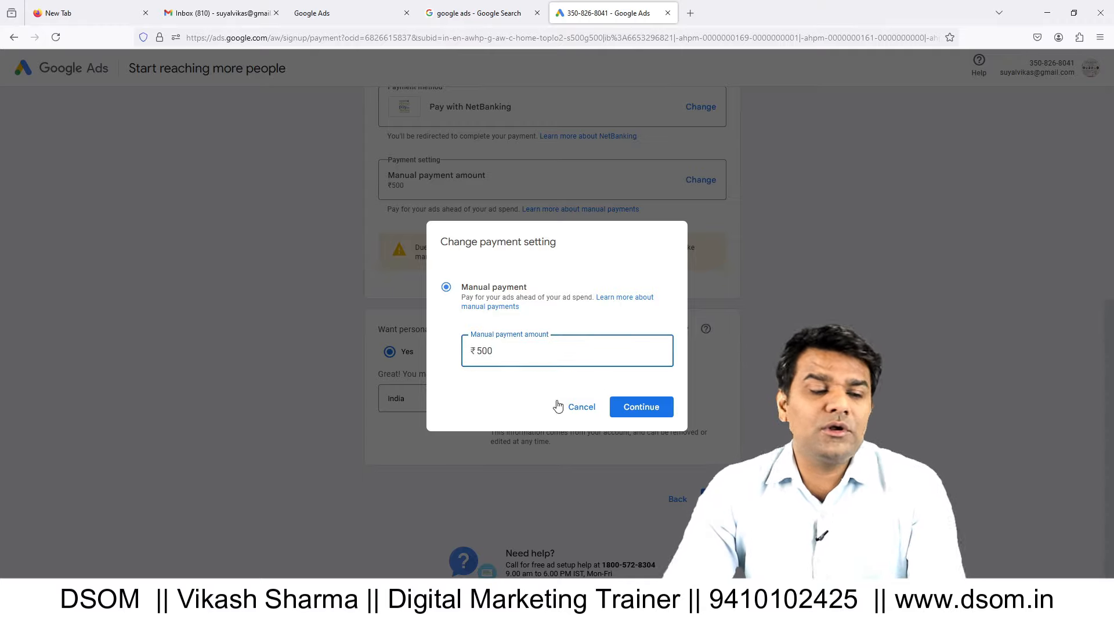
click(641, 405)
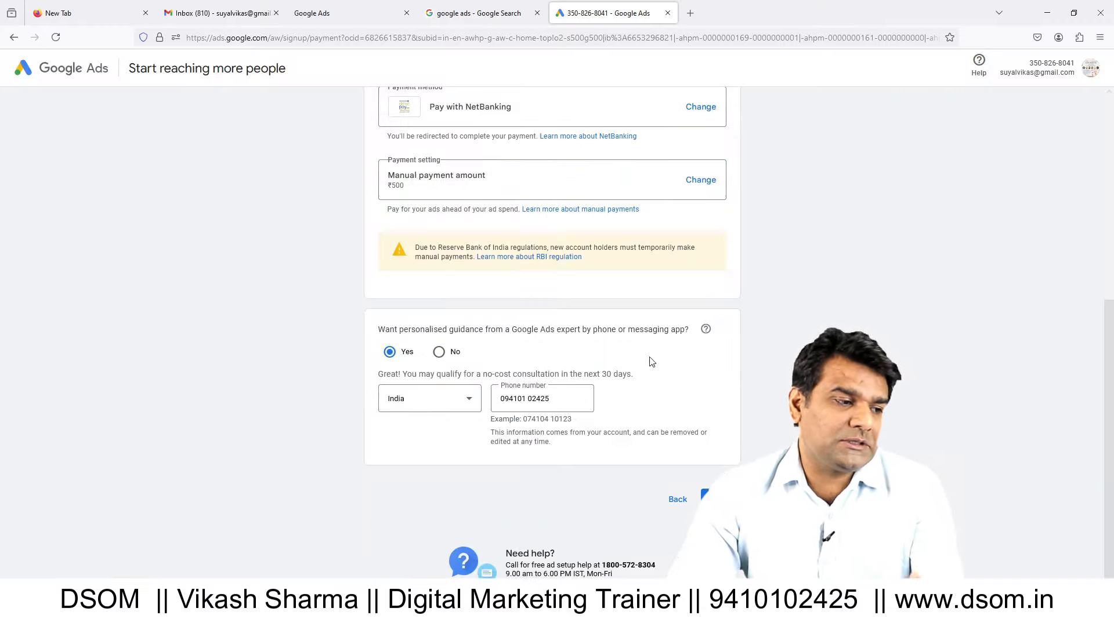
Step: Submit the payment settings, proceed to the NetBanking payment with Yes Bank, and close the bank window without paying
click(720, 500)
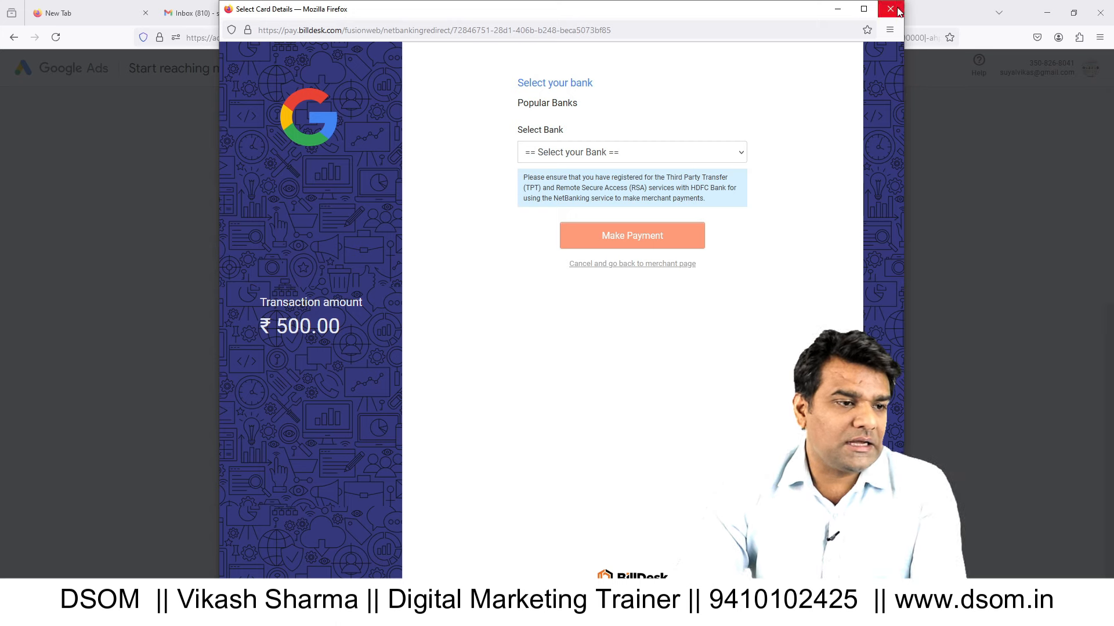
click(698, 152)
click(578, 244)
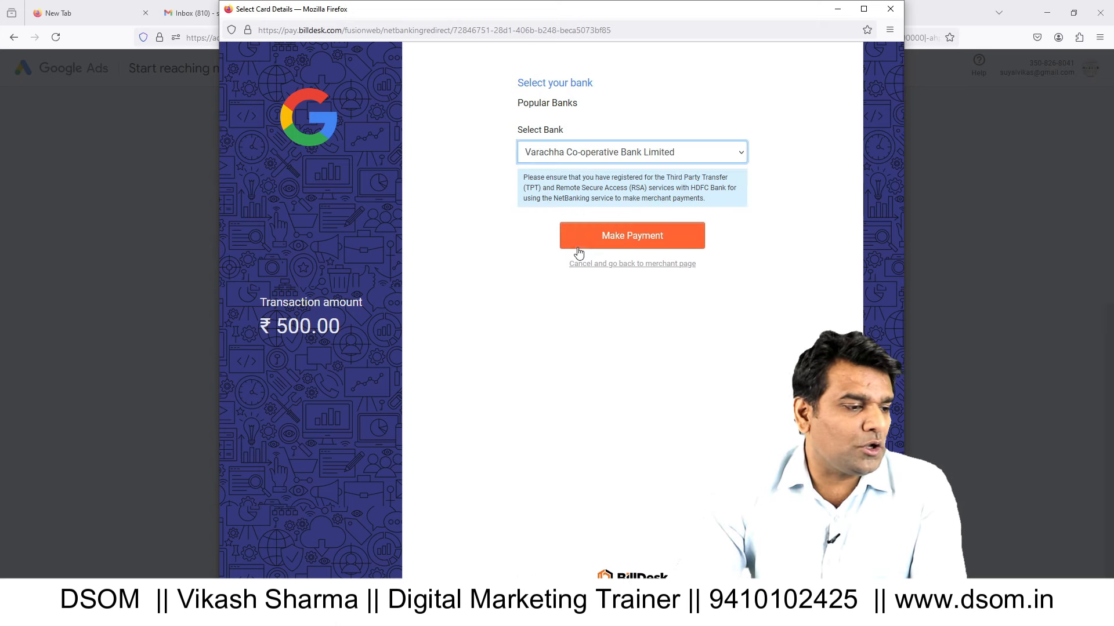
click(612, 154)
click(560, 398)
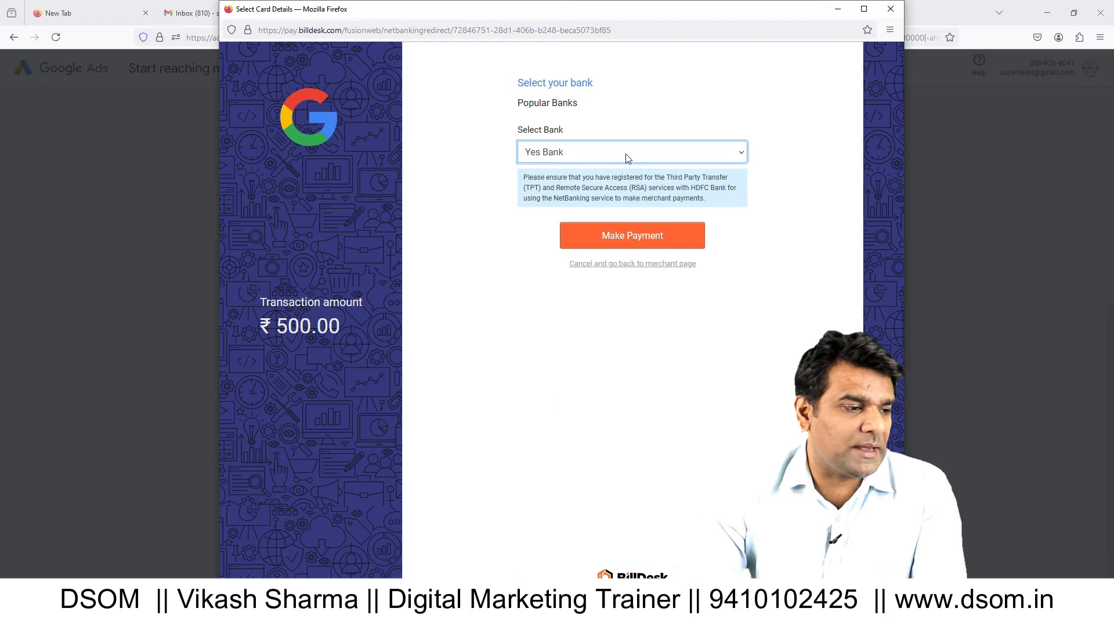
click(631, 239)
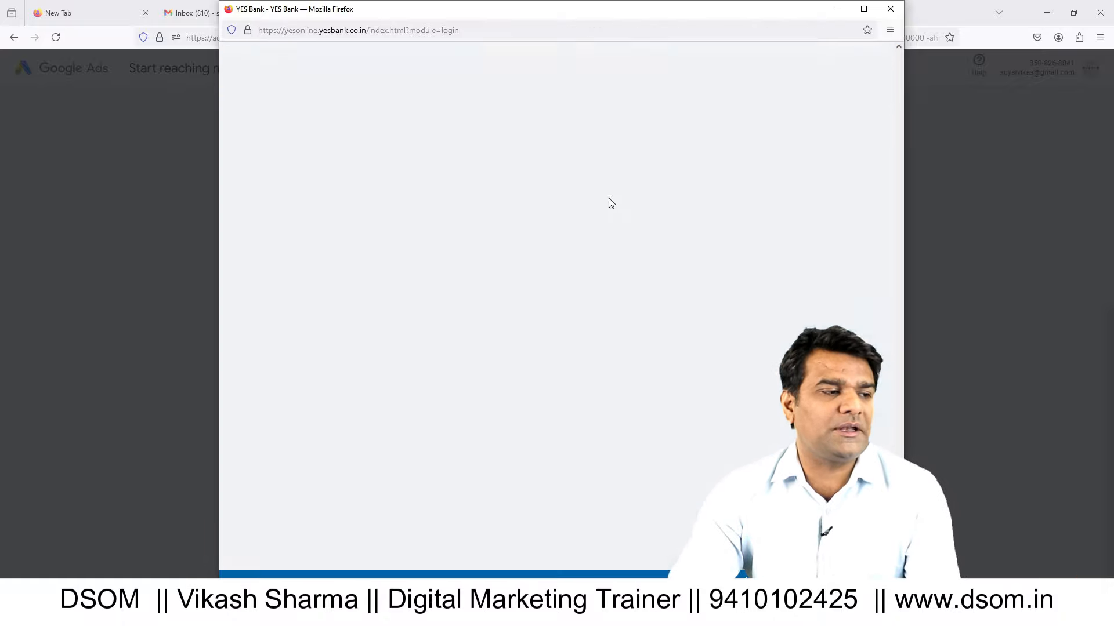
click(889, 10)
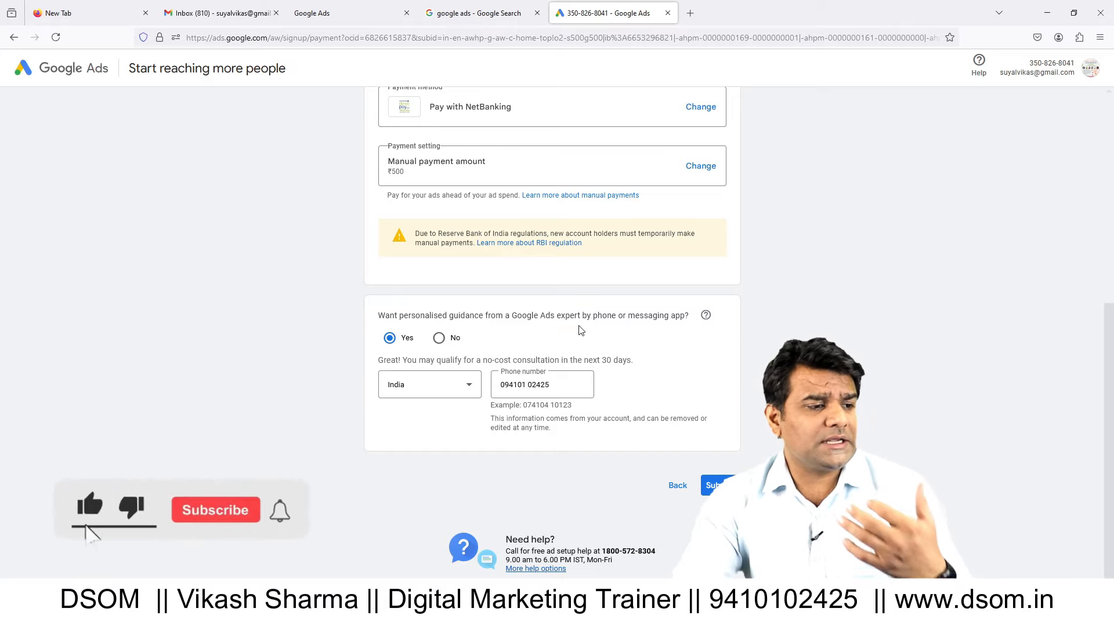
Step: Resubmit the account and payment settings and continue with the activated account
scroll(572, 360, up, 6)
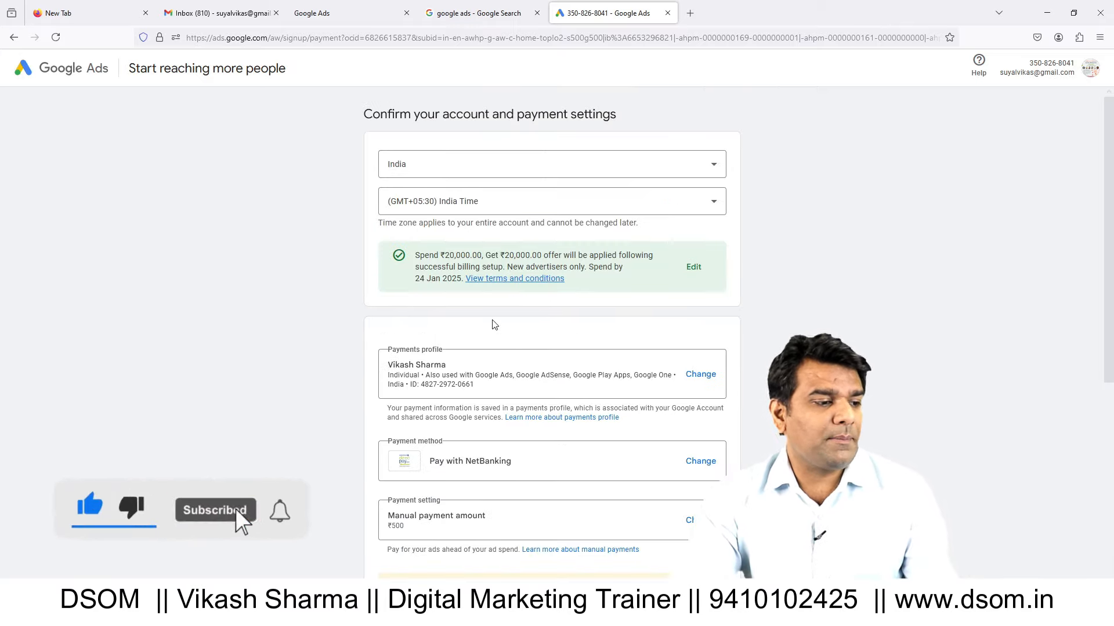
scroll(458, 328, down, 6)
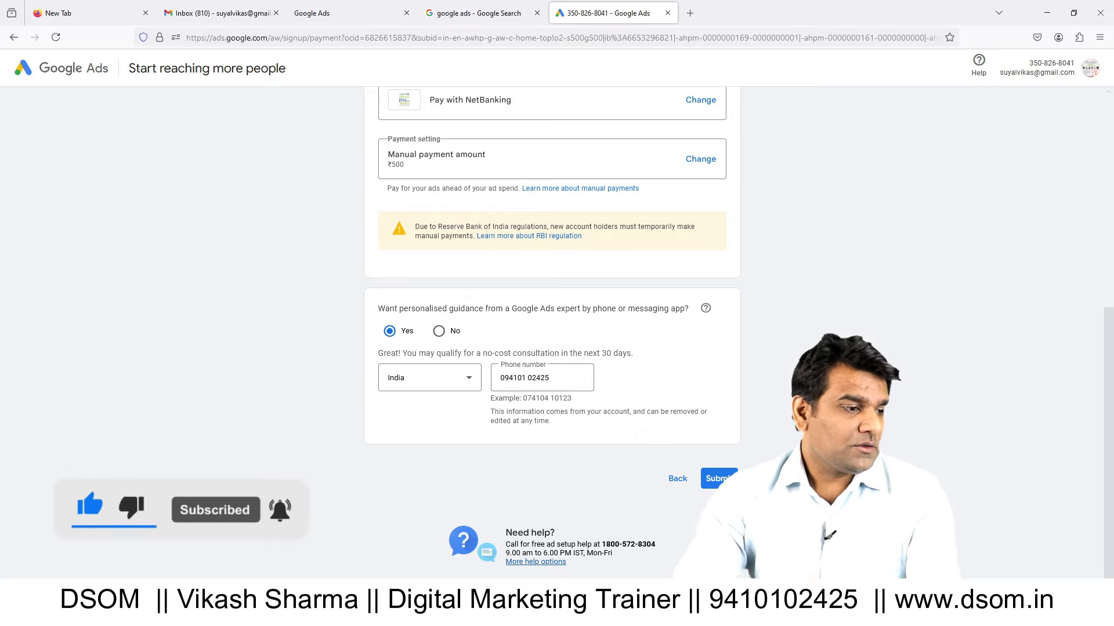
click(722, 480)
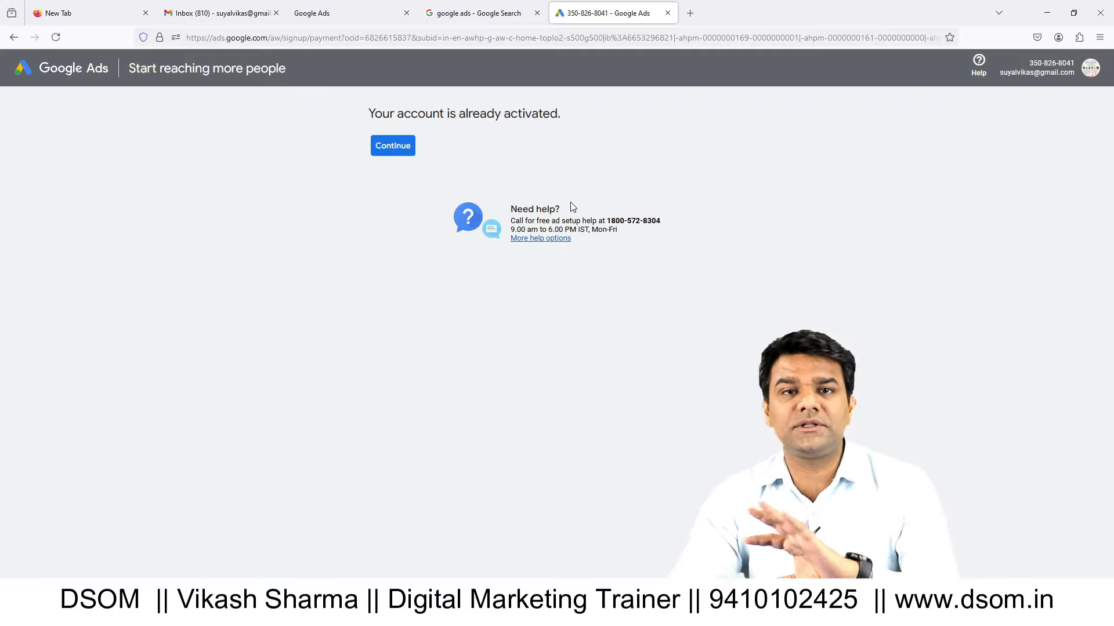
click(383, 148)
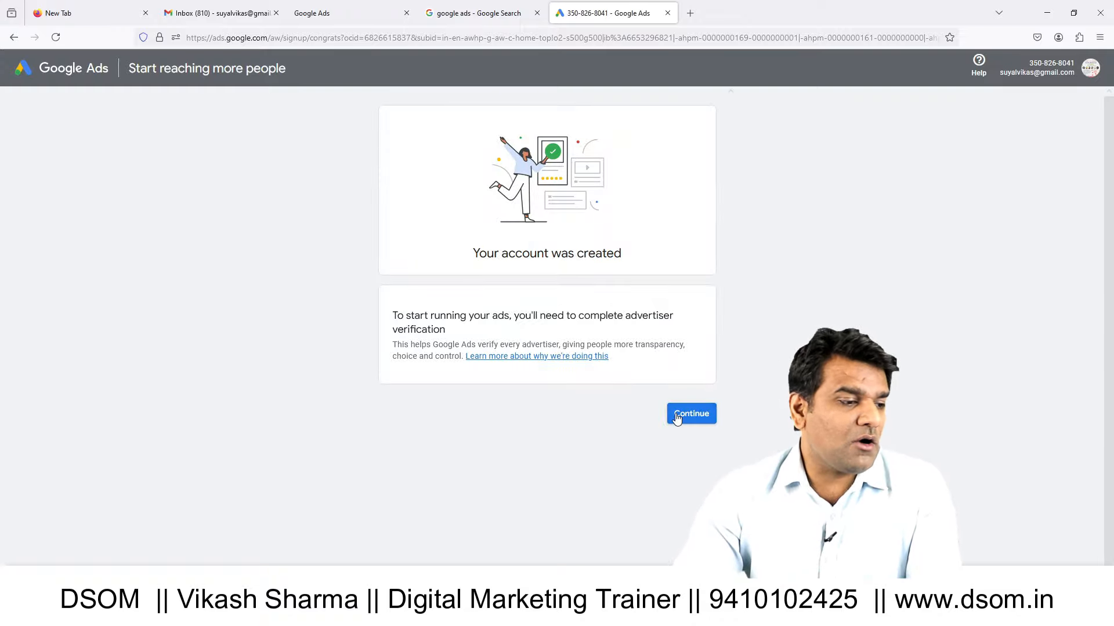
Step: Continue to advertiser verification, answering No to being an advertising agency and Yes to paying Google Ads directly
click(694, 413)
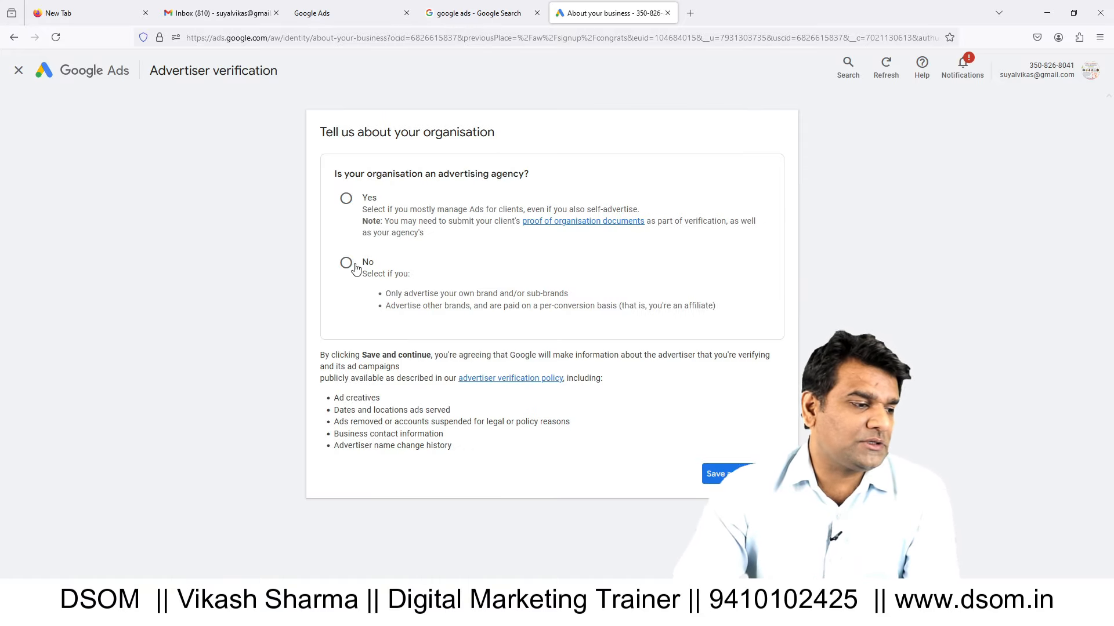
click(345, 265)
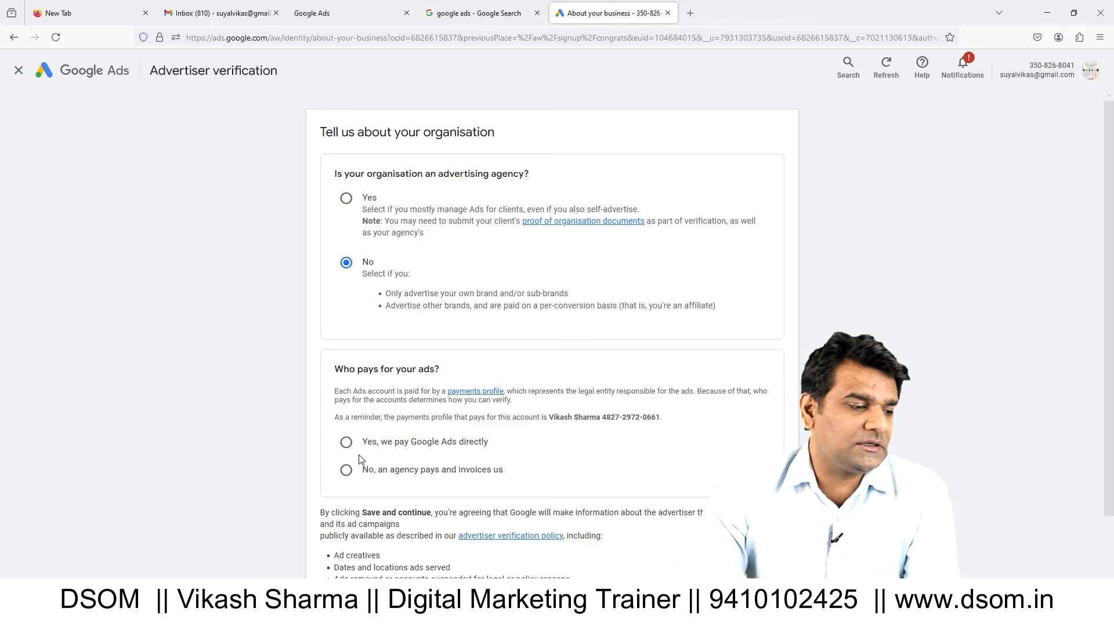
click(412, 448)
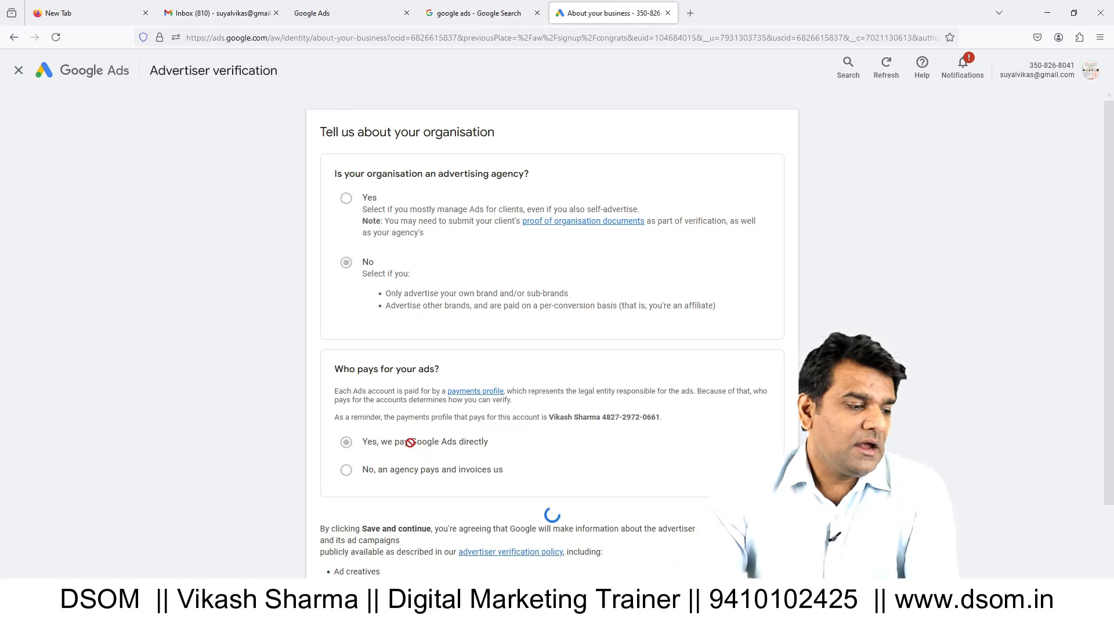
Step: Dismiss the slow-response message on the account overview and open Keyword Planner
scroll(692, 492, down, 2)
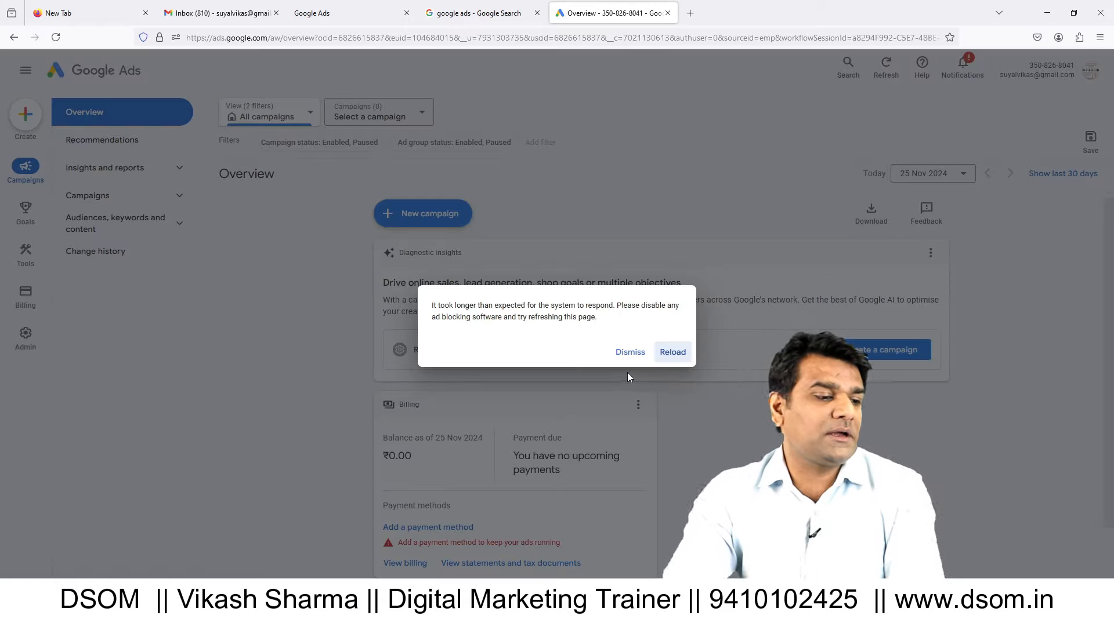
click(629, 352)
click(37, 265)
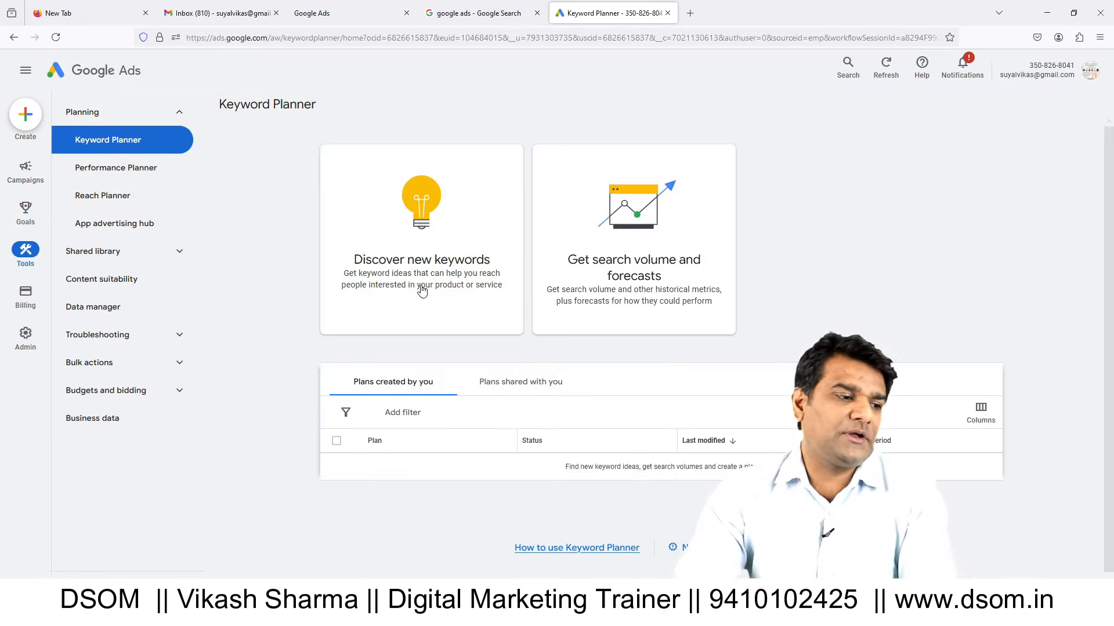
Step: Discover new keywords starting from "hotel in dehradun" and get the keyword ideas
click(427, 284)
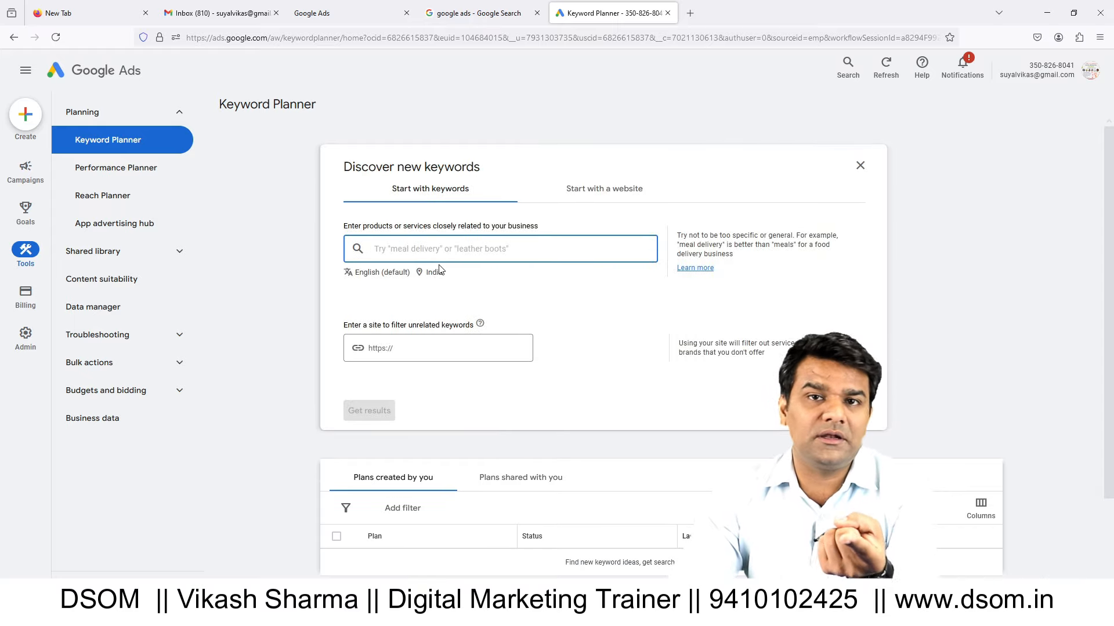
text(hot)
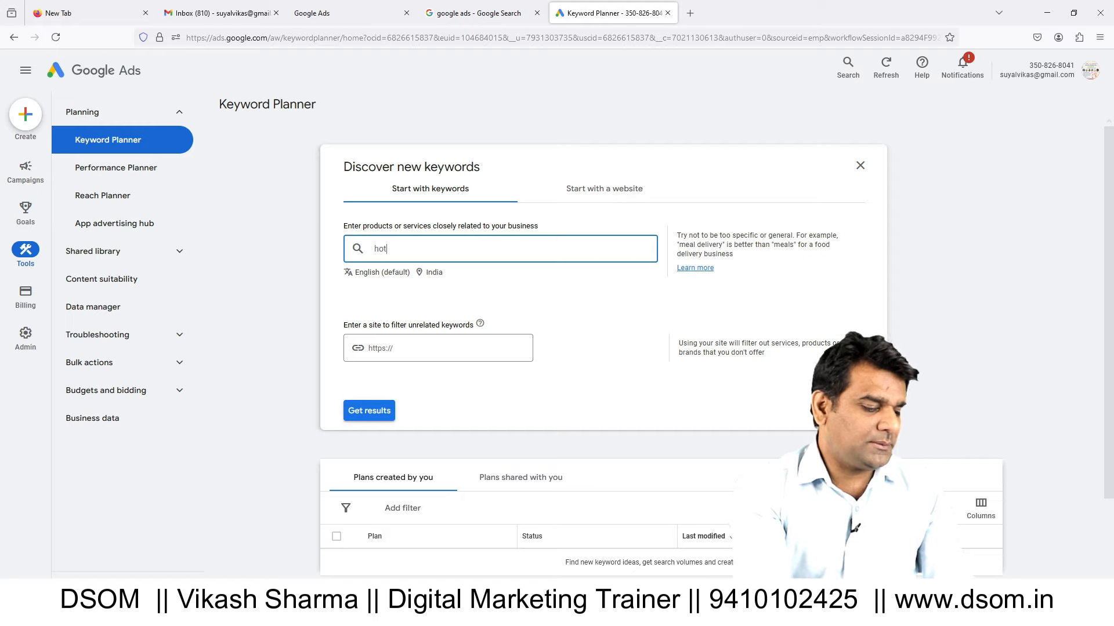
text(ehradun)
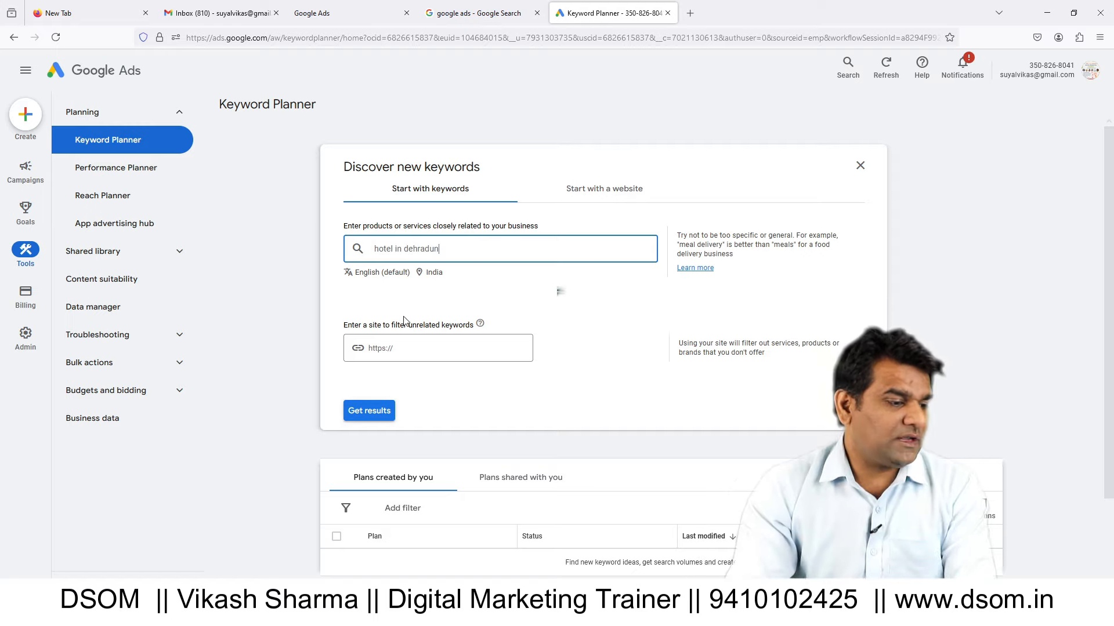
click(378, 415)
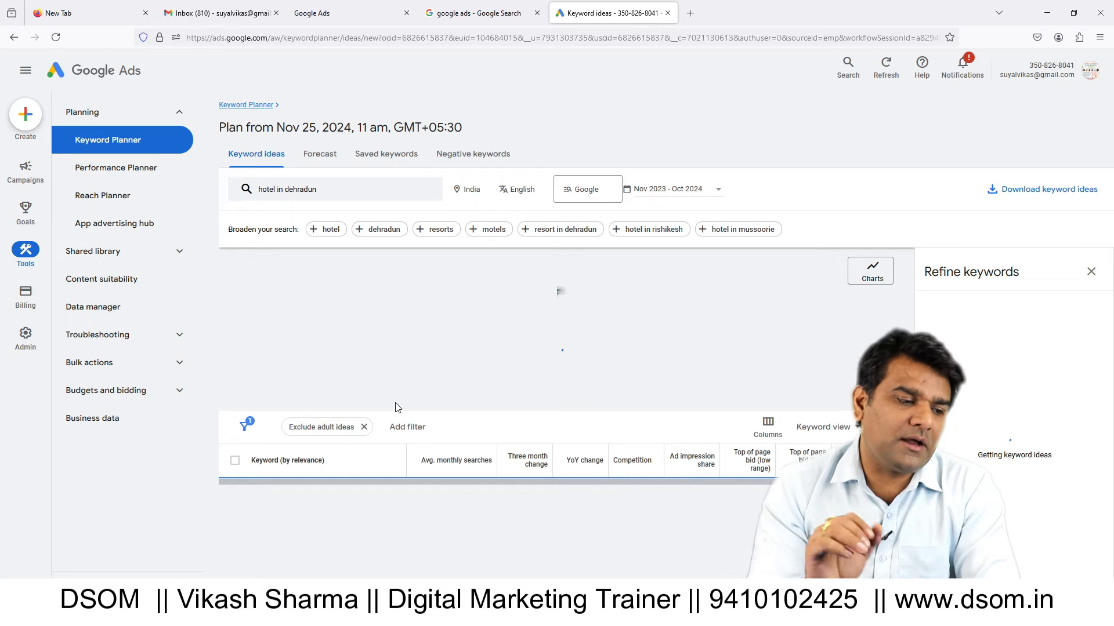